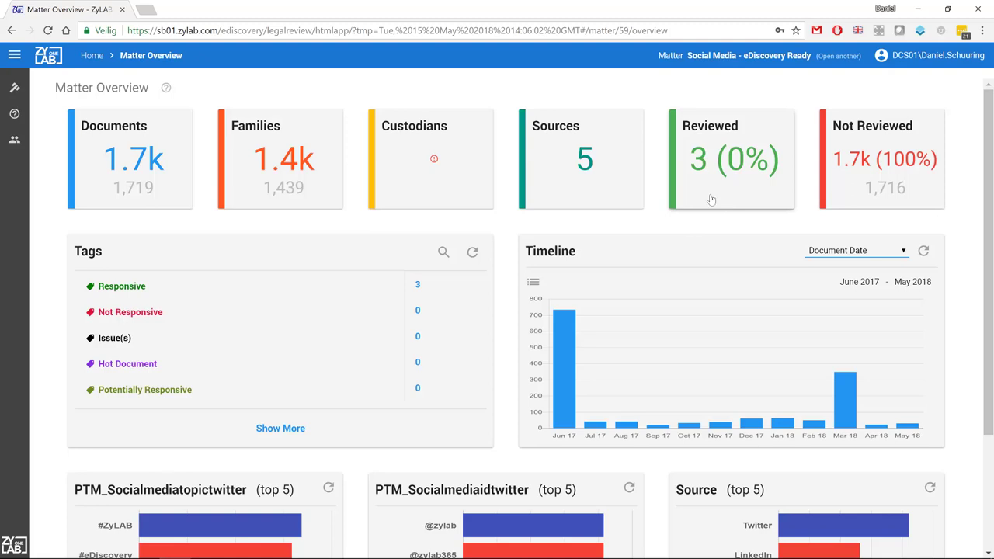
Step: Explore the Timeline and Source charts, then list the two FaceBook Workplace source PDFs
scroll(526, 242, down, 1)
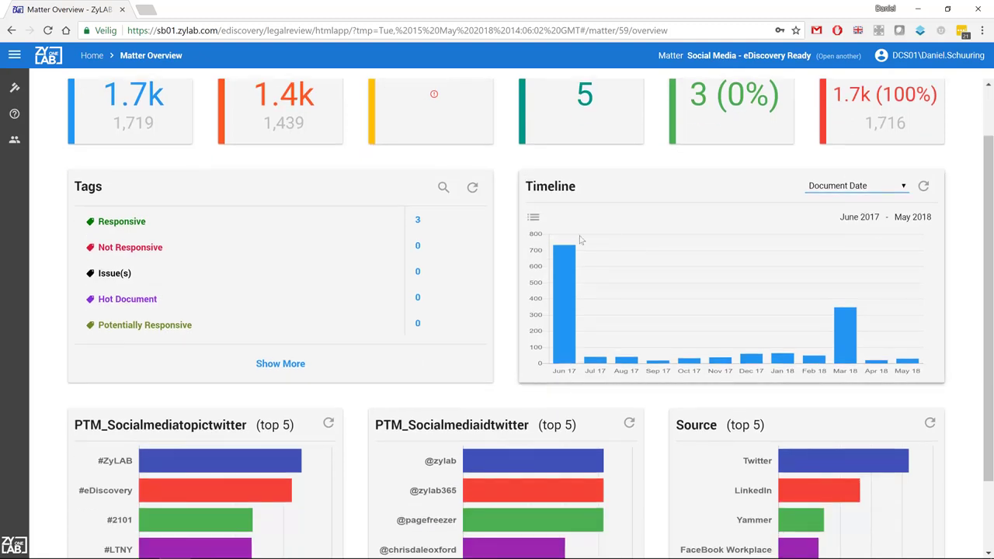
mouse_move(566, 357)
mouse_move(610, 362)
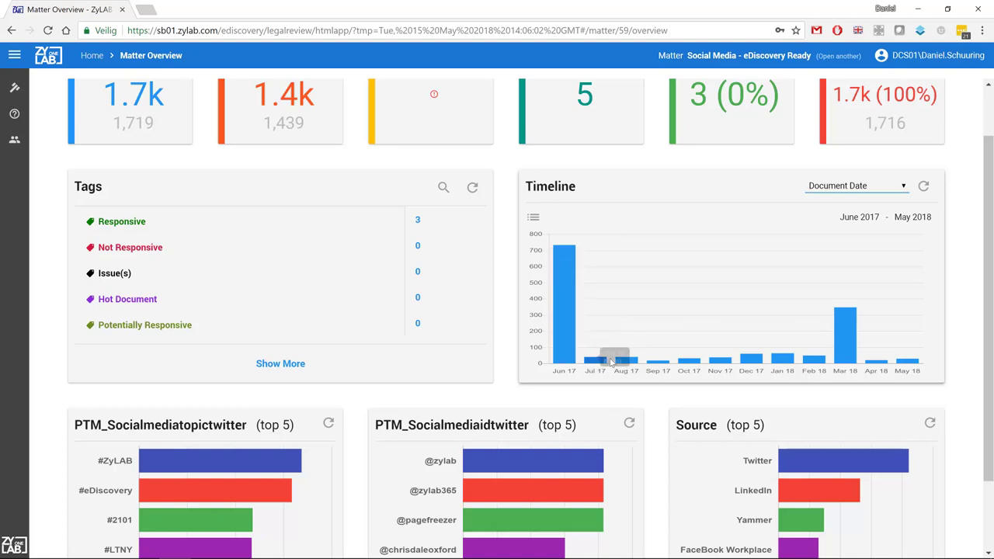
mouse_move(721, 366)
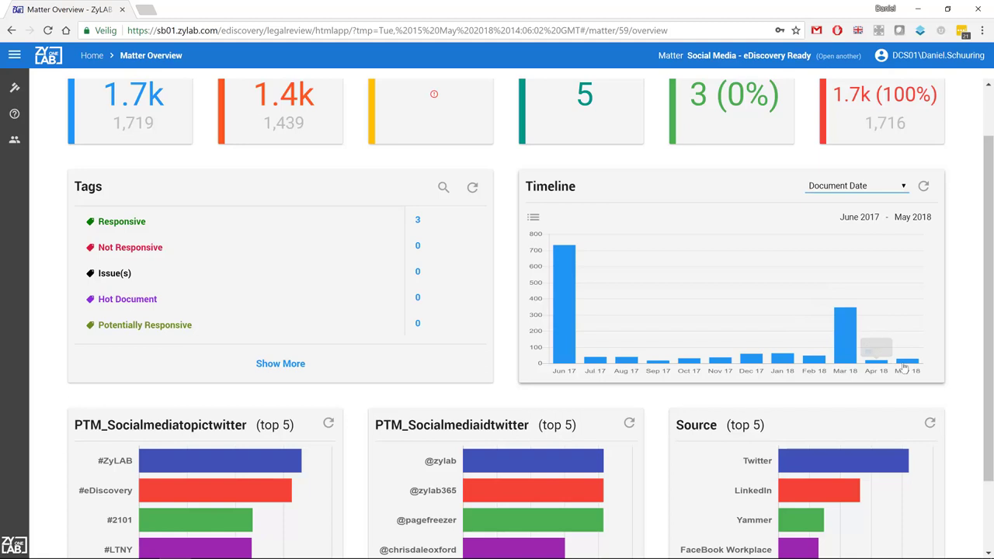
mouse_move(909, 370)
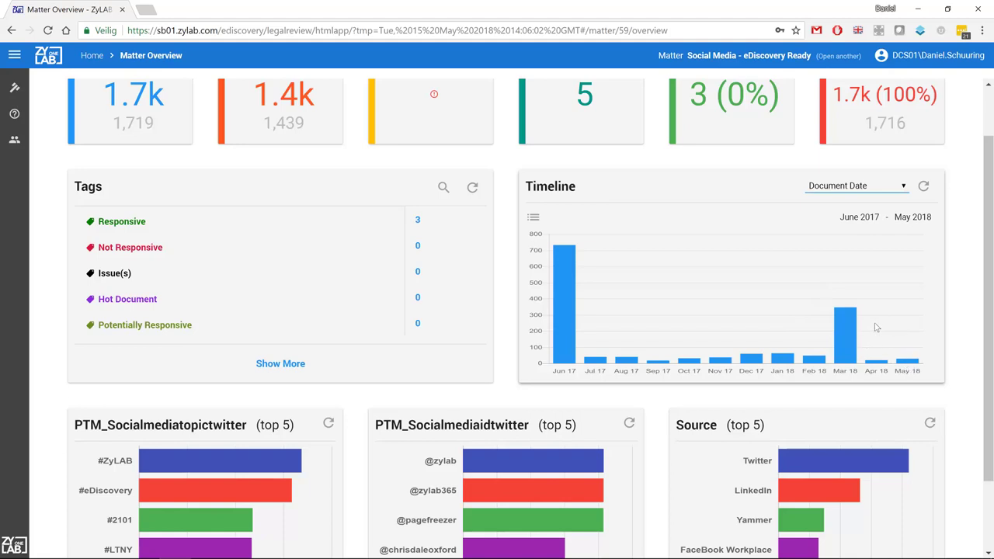
scroll(863, 326, down, 1)
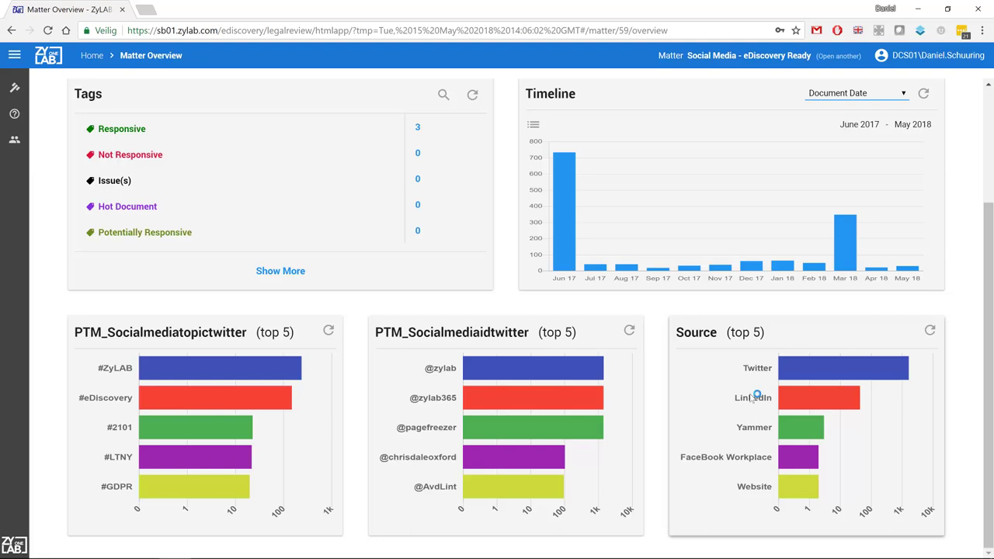
mouse_move(792, 403)
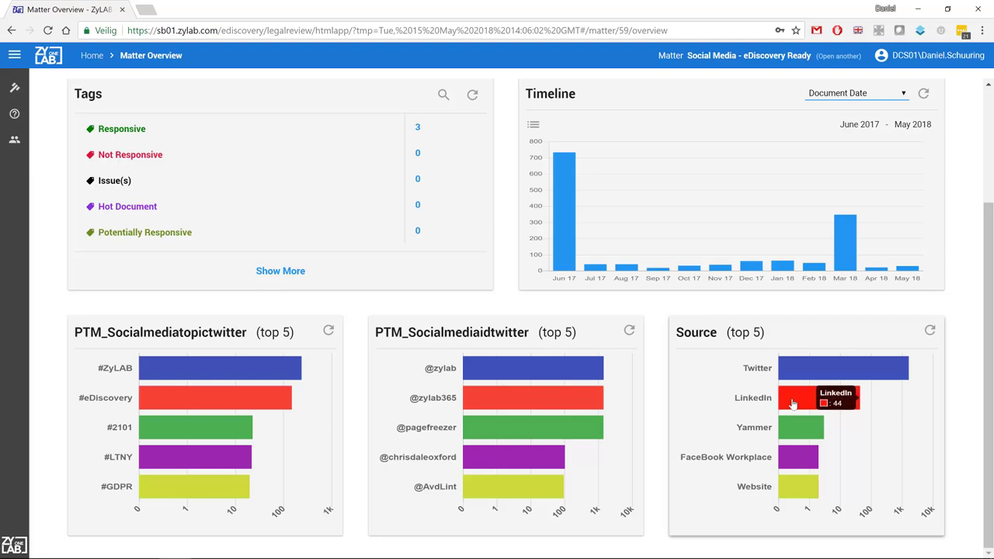
mouse_move(786, 427)
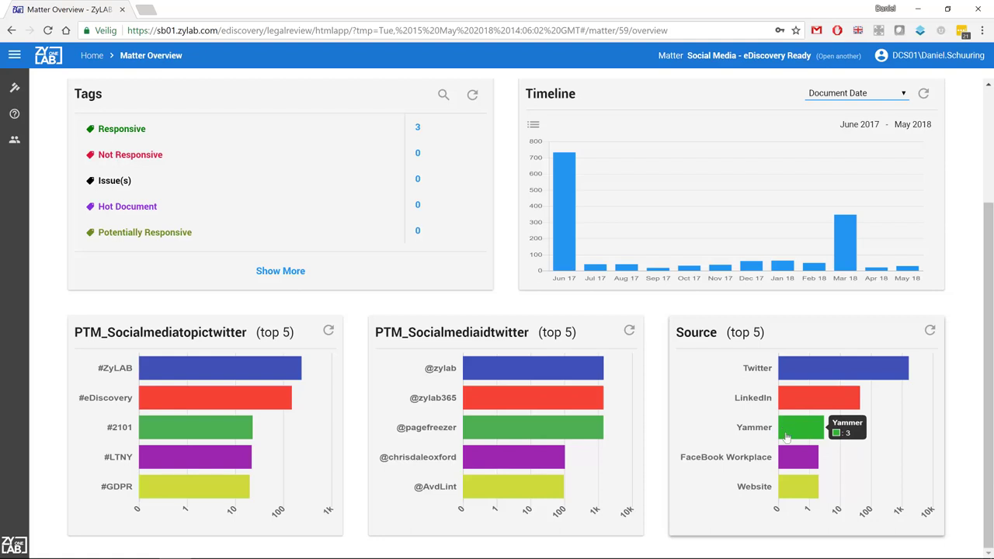
click(787, 461)
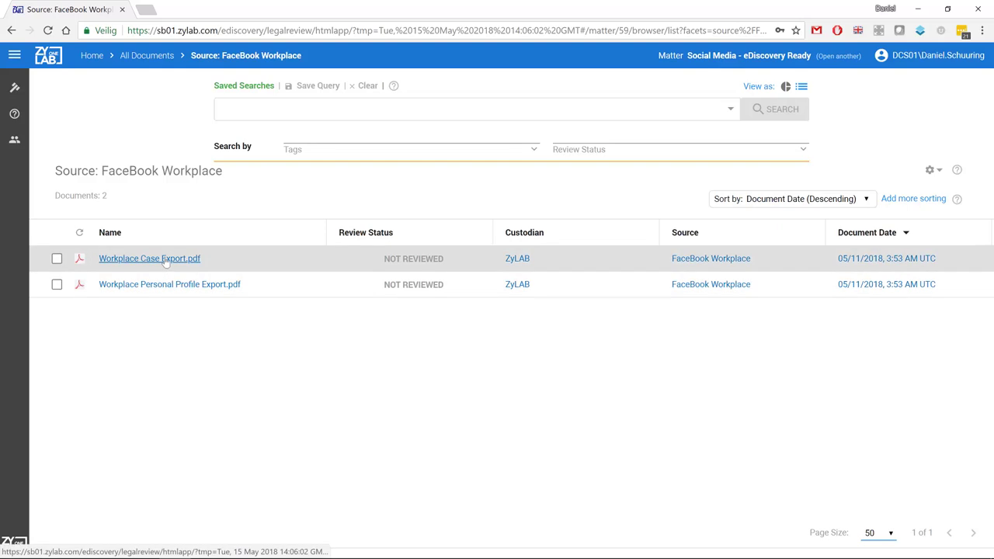
Step: Open Workplace Case Export.pdf and scroll through its first page of Workplace posts
click(166, 260)
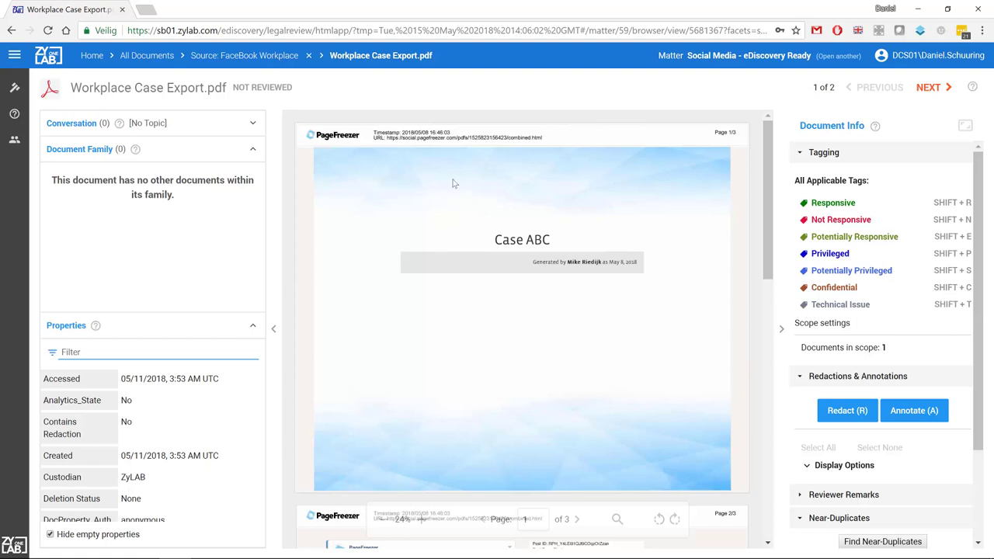
scroll(455, 183, down, 2)
scroll(448, 187, down, 3)
scroll(447, 187, down, 2)
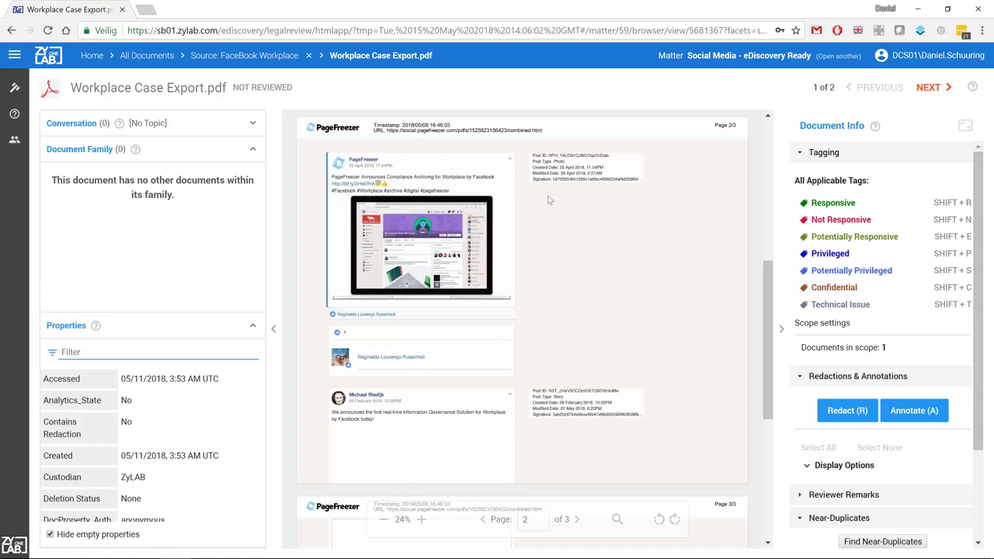
scroll(549, 222, up, 2)
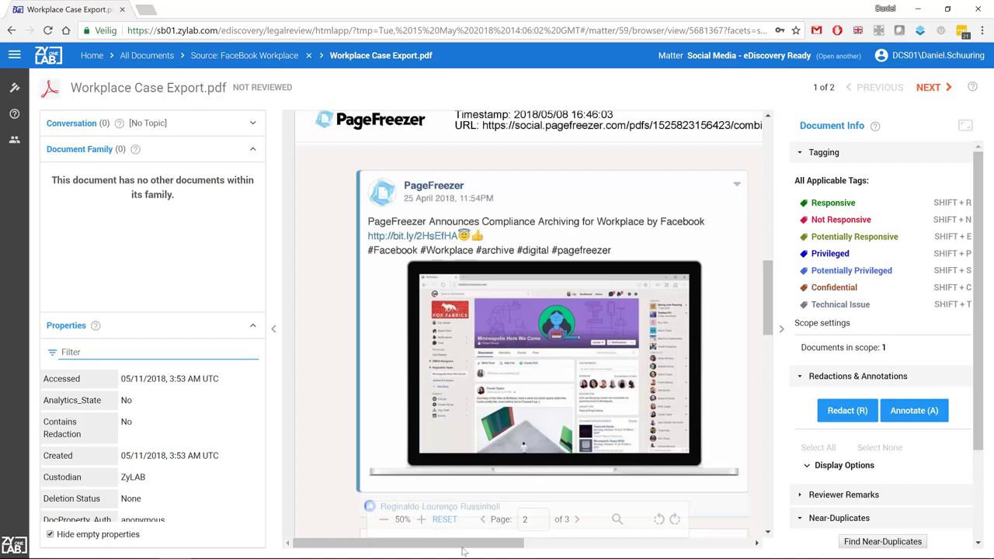
Step: Zoom the viewer to 50% and read through pages 2 and 3 of the export
drag(463, 544, 604, 544)
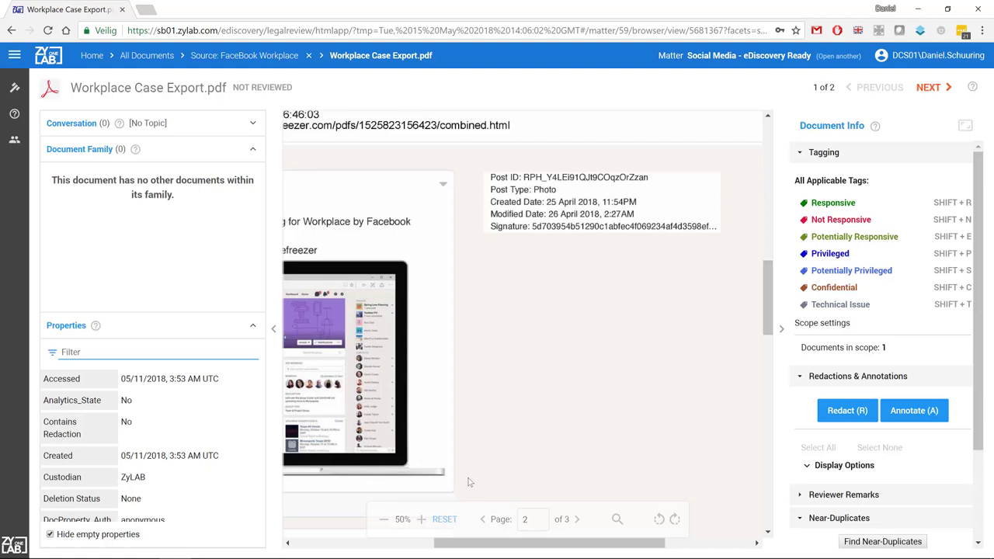
drag(506, 544, 388, 543)
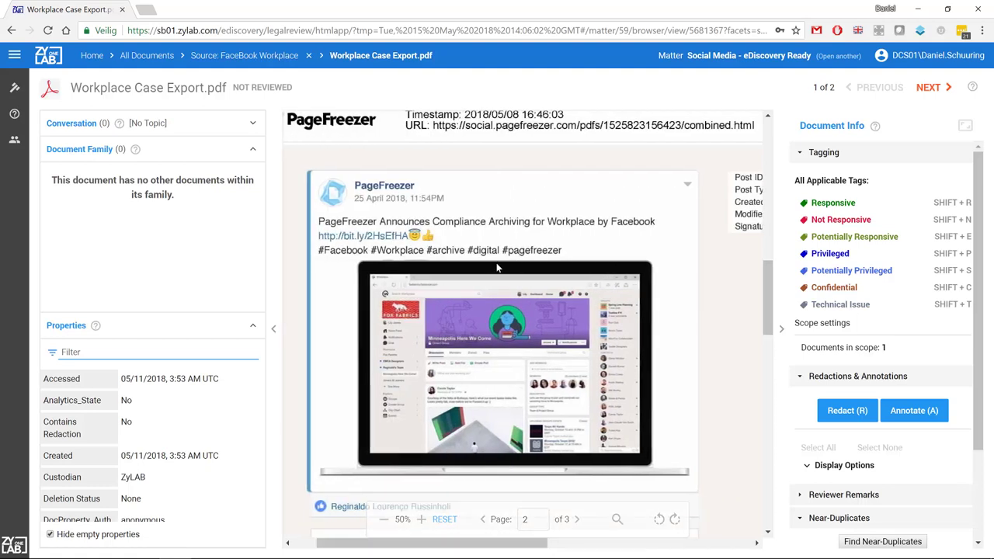
scroll(489, 263, down, 2)
scroll(475, 270, down, 7)
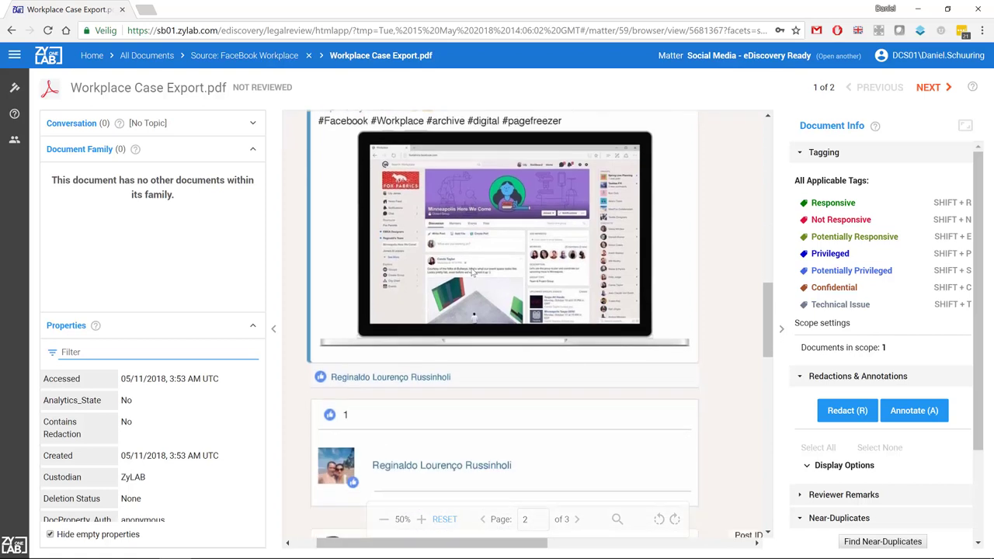
scroll(466, 273, down, 3)
scroll(464, 277, down, 15)
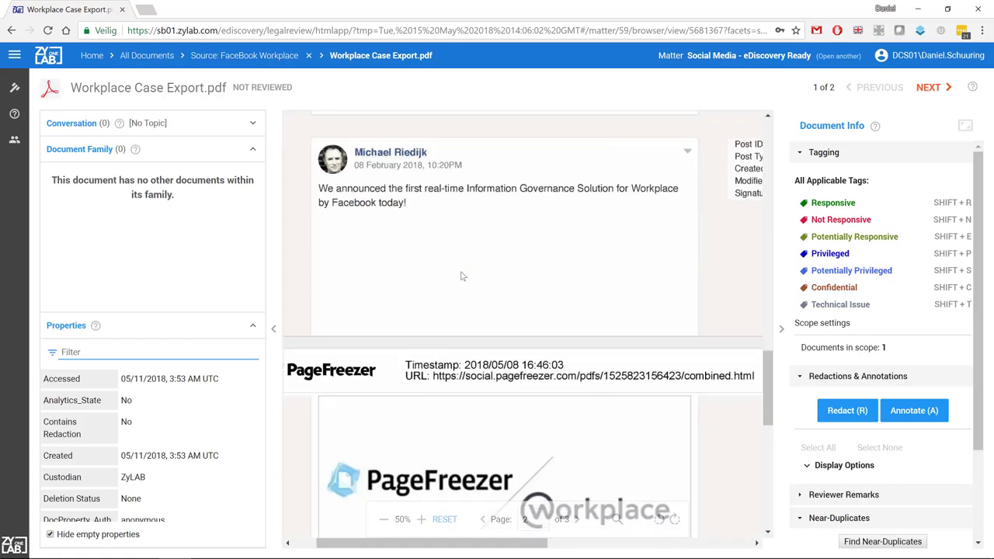
scroll(461, 278, down, 6)
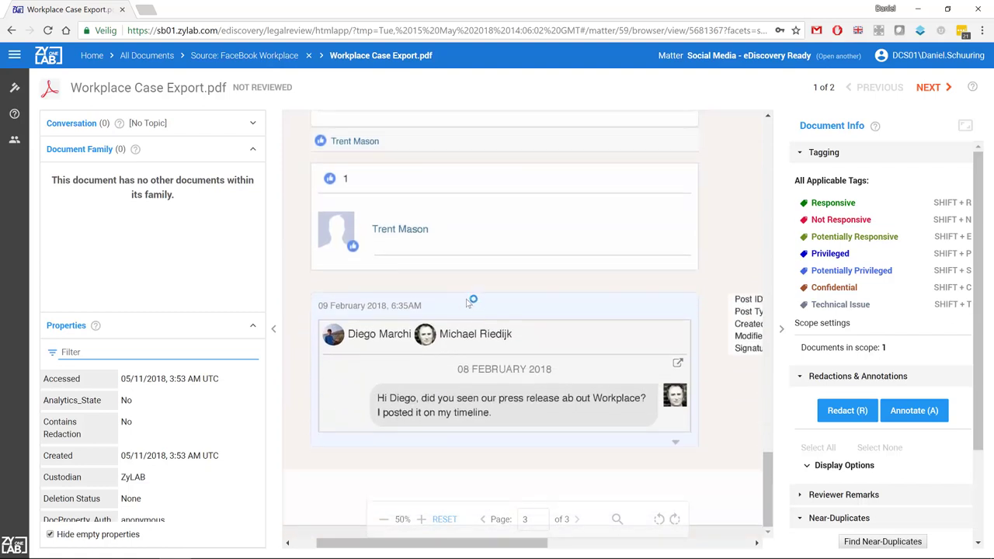
scroll(466, 310, up, 15)
scroll(455, 299, up, 4)
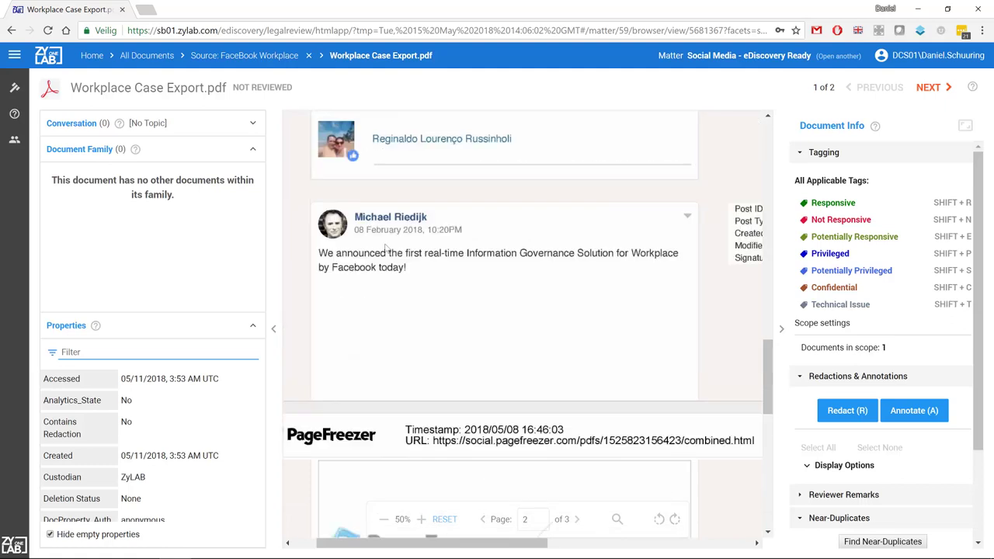
Step: Filter all documents to the Yammer source as a list and open 'GRYammer test: Post Update'
click(98, 59)
click(480, 322)
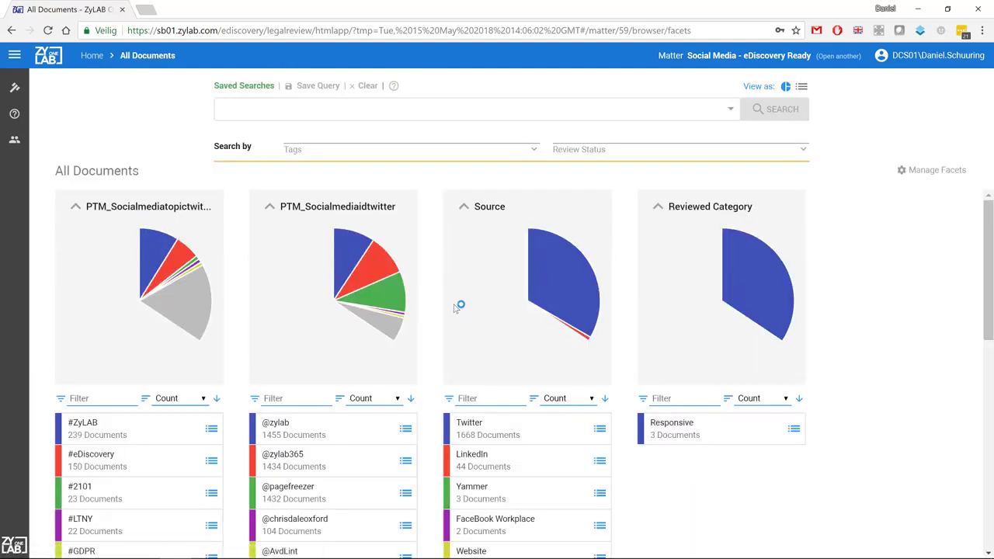
scroll(526, 377, down, 1)
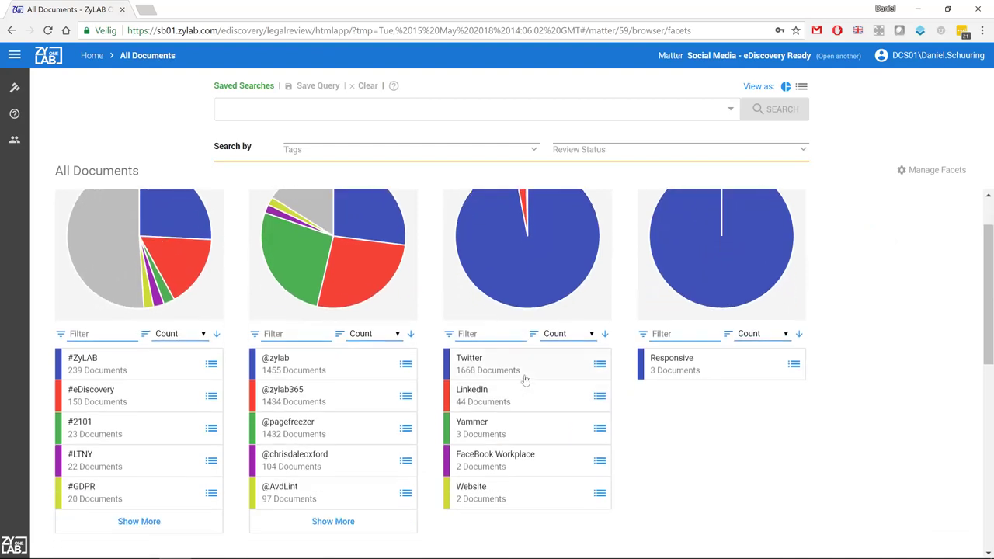
click(487, 427)
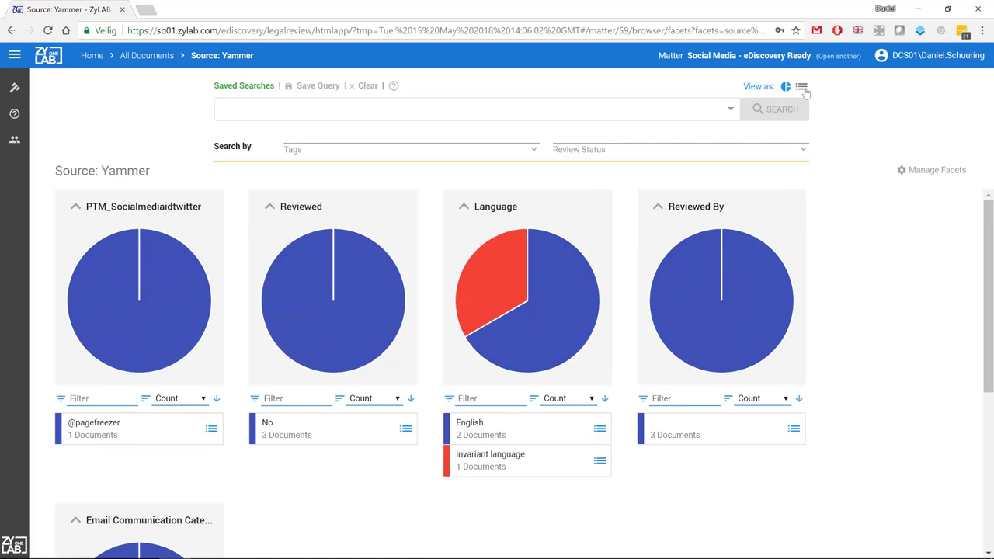
click(803, 88)
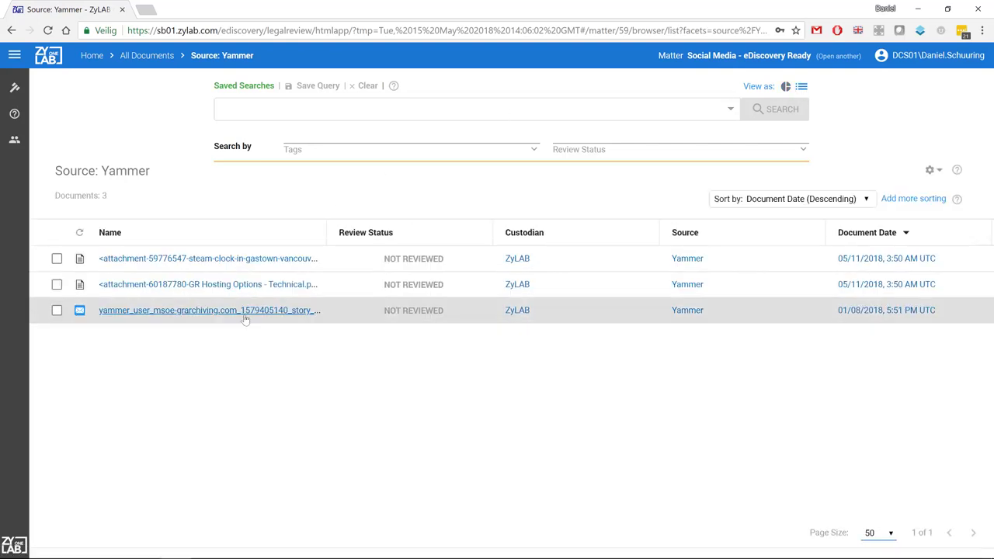
click(245, 311)
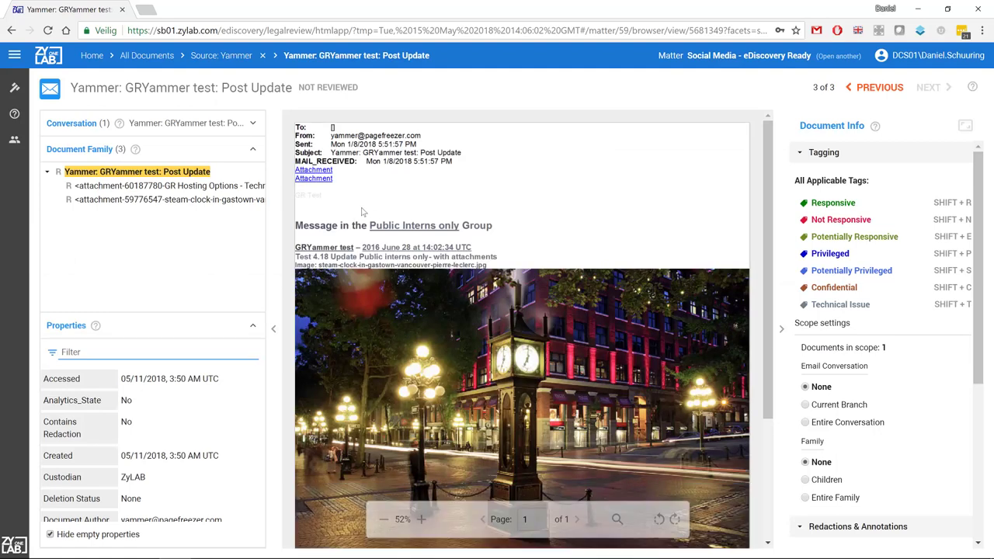
Step: Preview the GR Hosting Options PDF and steam clock image attachments, then return to All Documents
scroll(370, 249, down, 3)
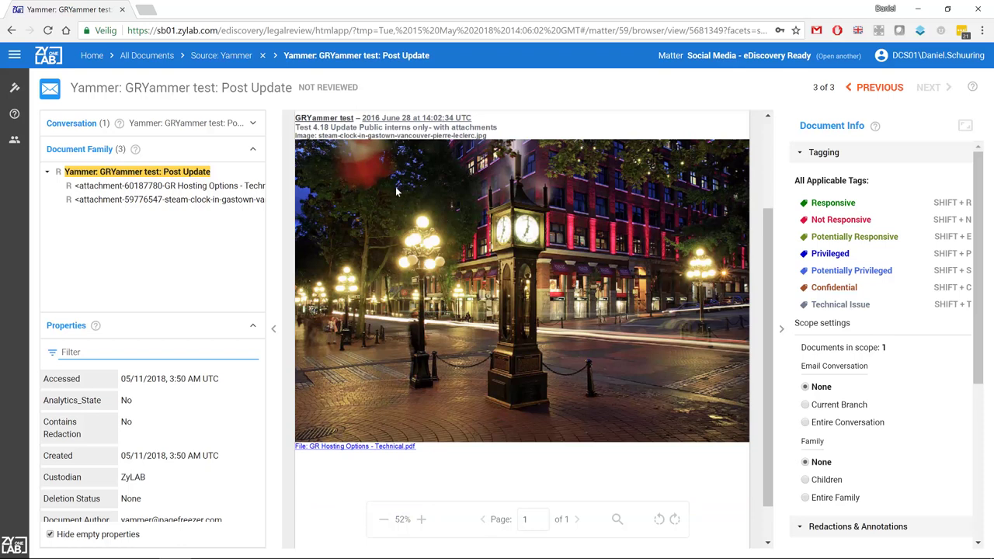
scroll(388, 342, up, 2)
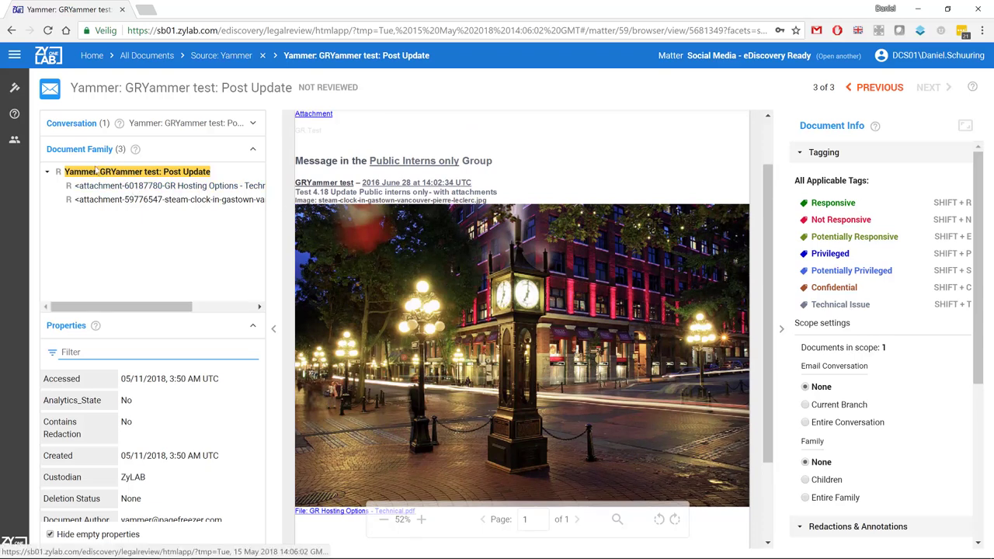
click(121, 187)
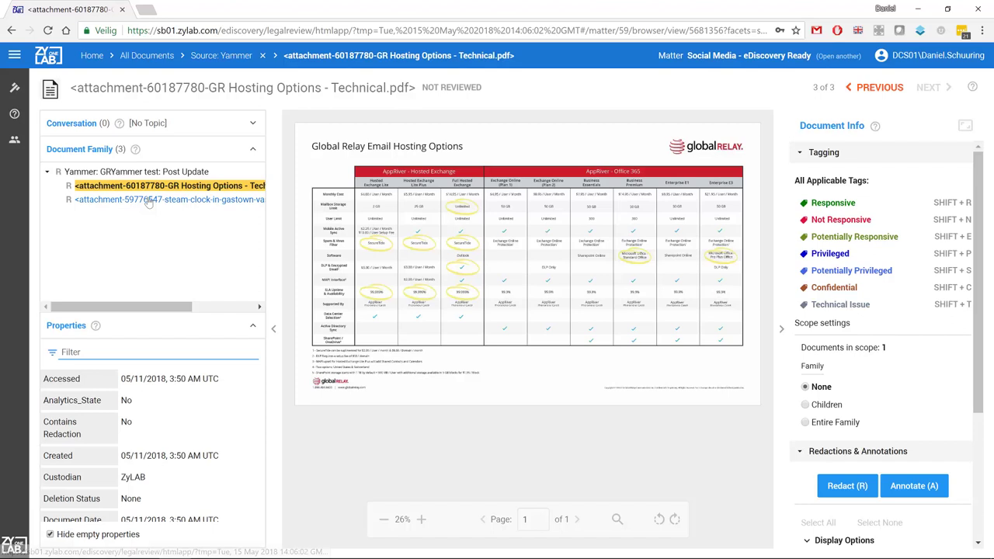
click(149, 200)
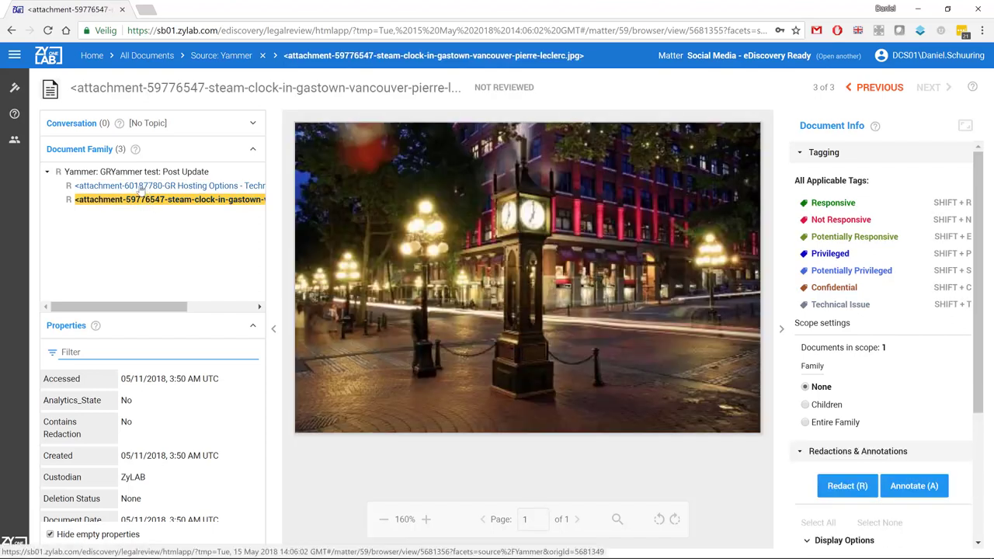
click(142, 188)
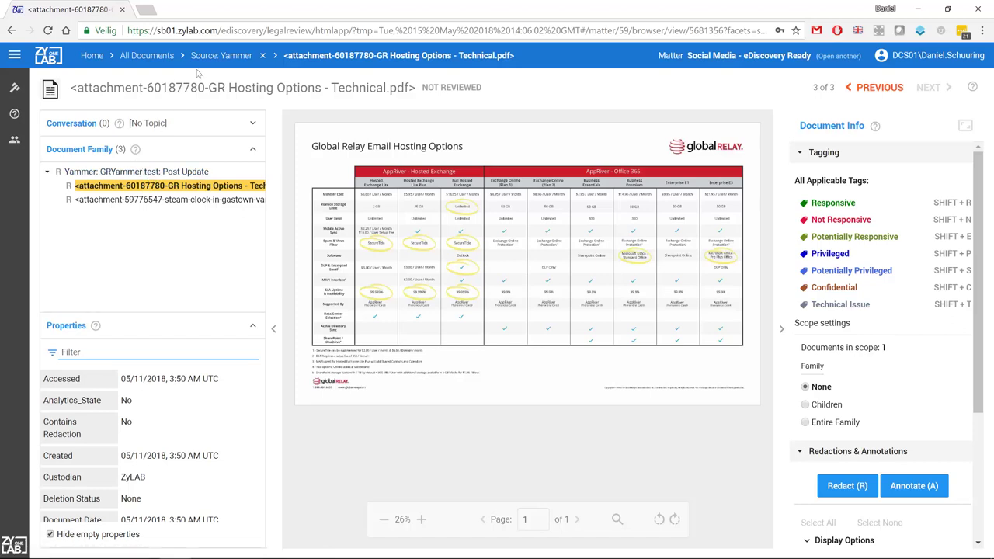
click(136, 60)
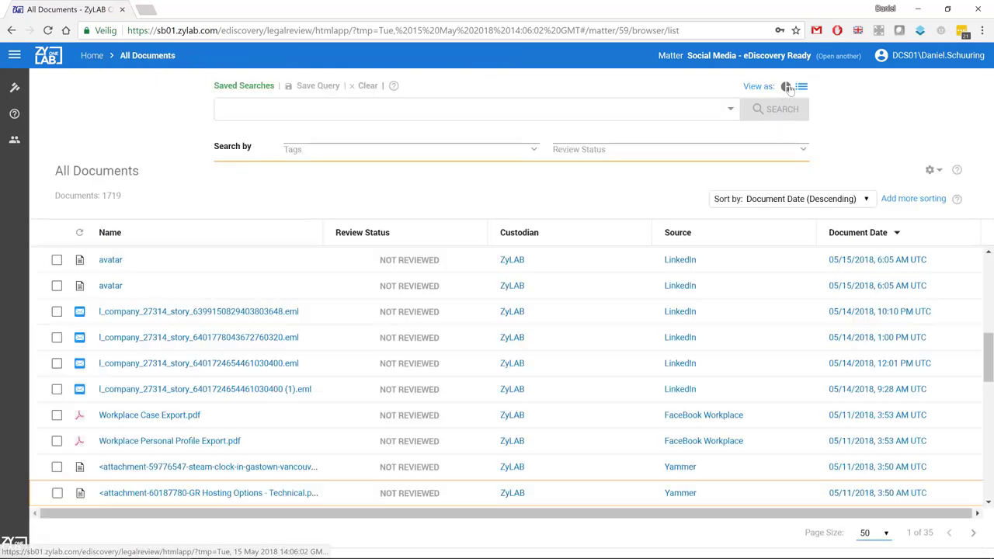
Step: Filter to the Website source via the pie-chart view and open the first PageFreezer PDF
click(785, 87)
scroll(477, 362, down, 3)
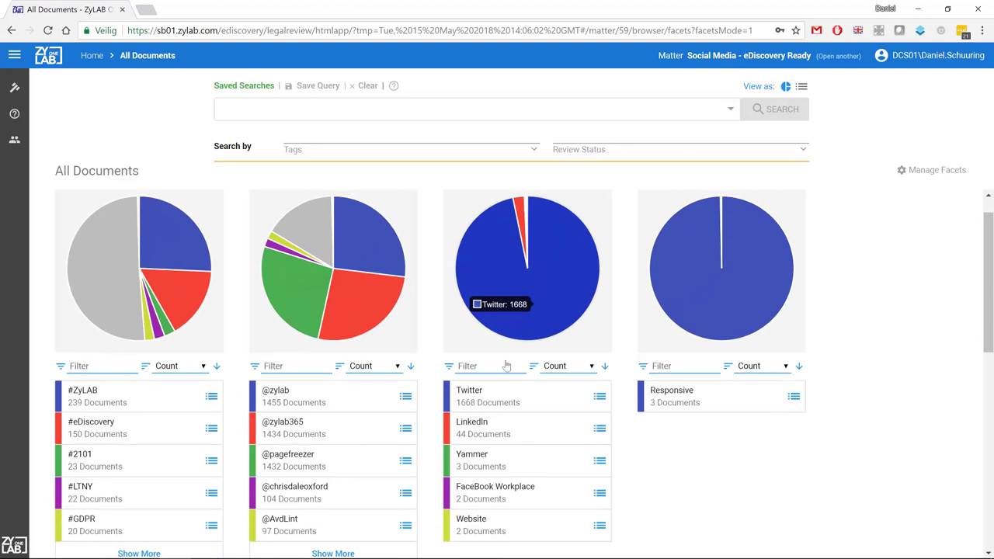
click(477, 362)
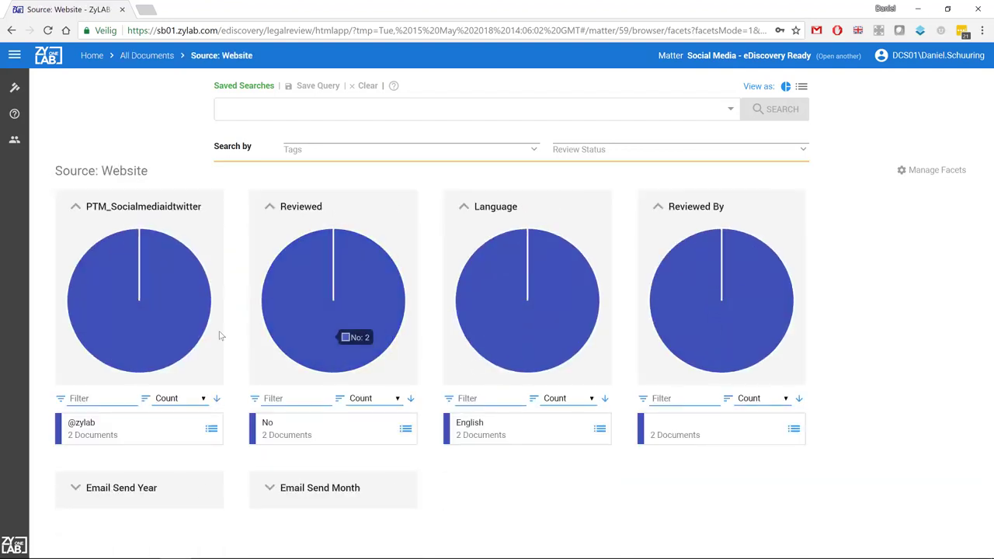
click(802, 87)
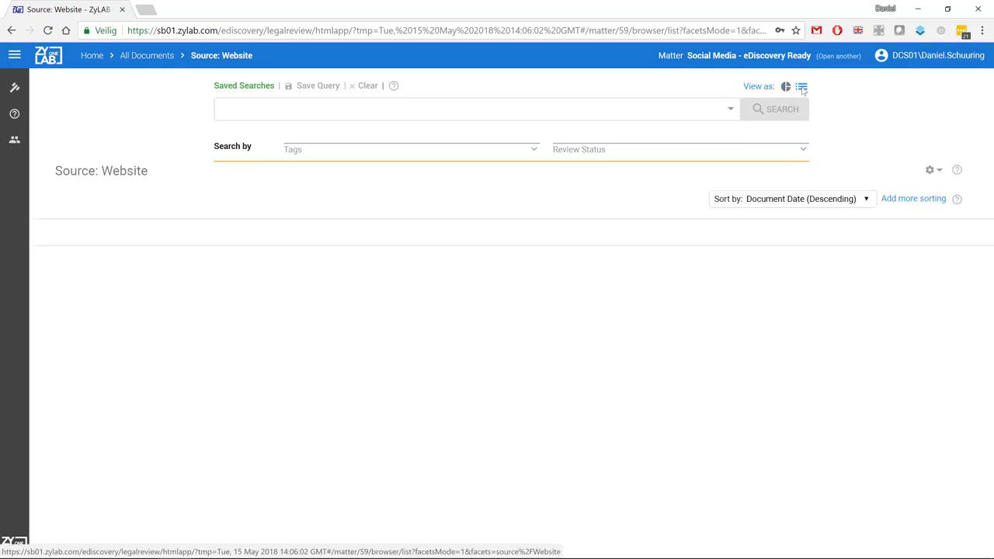
click(228, 261)
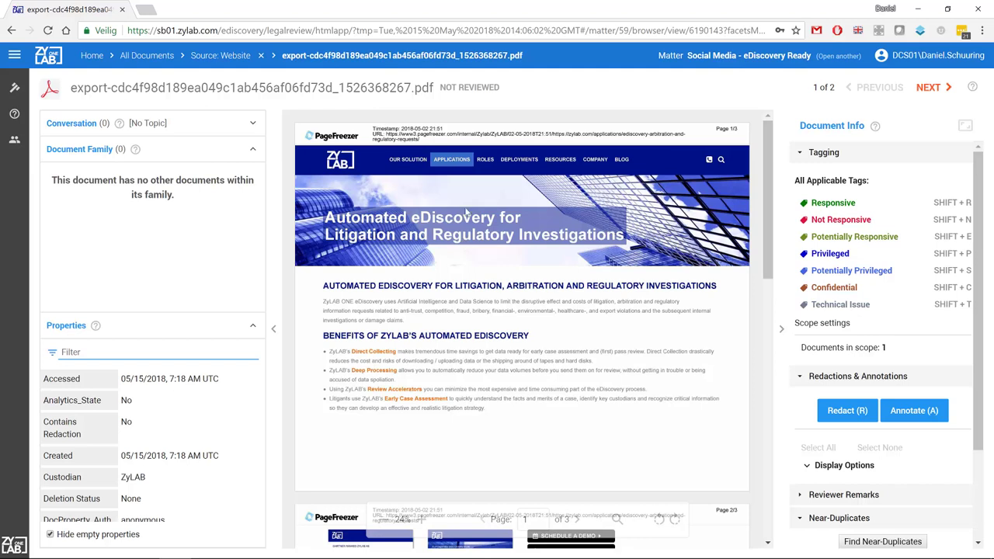
Step: Read through the 'Automated eDiscovery for Litigation' website export and tag it Responsive
scroll(487, 320, down, 1)
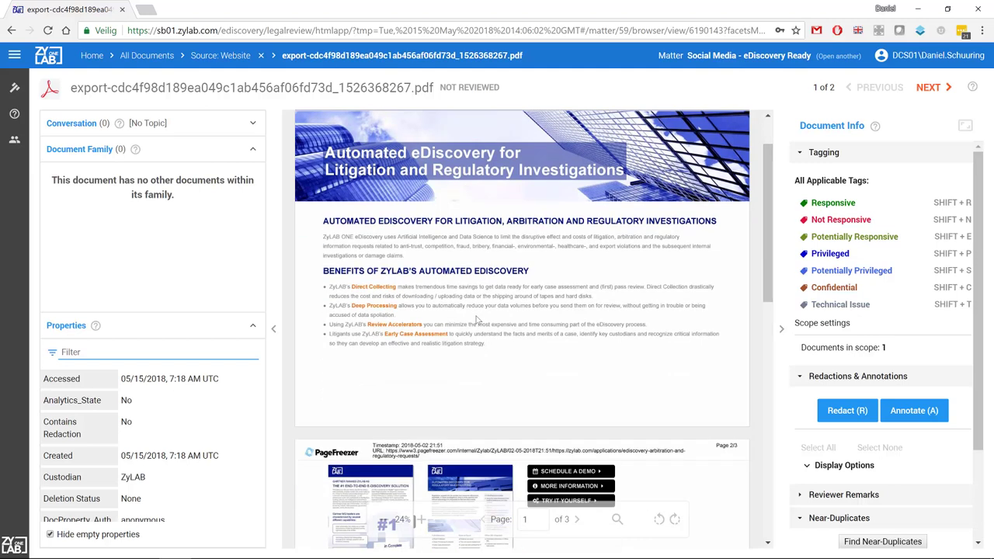
scroll(476, 319, down, 2)
scroll(414, 265, down, 2)
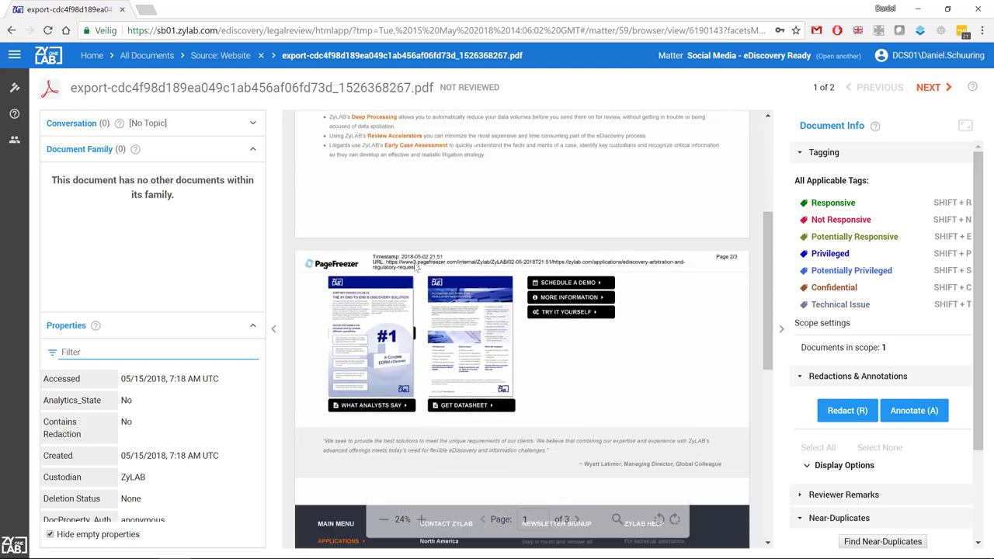
scroll(419, 217, down, 4)
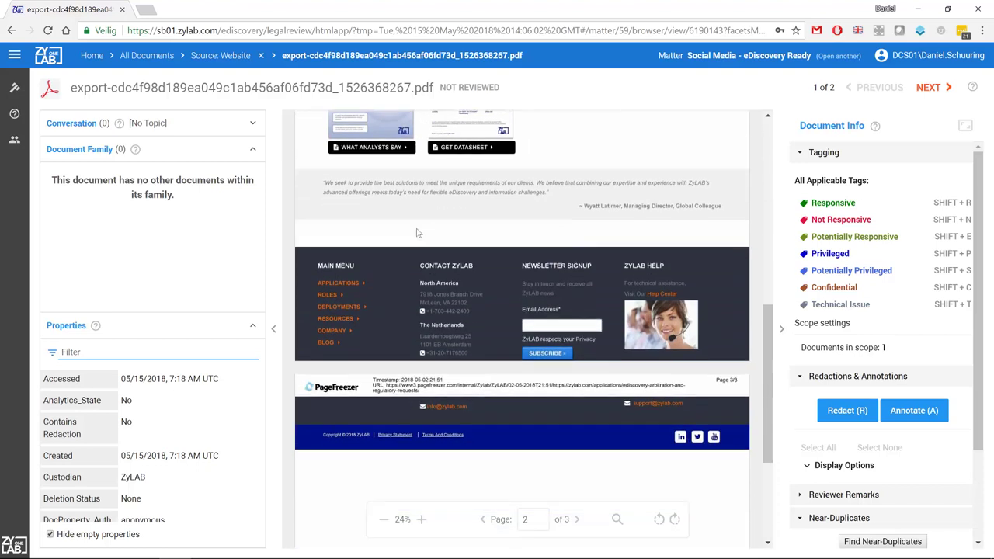
scroll(485, 394, down, 2)
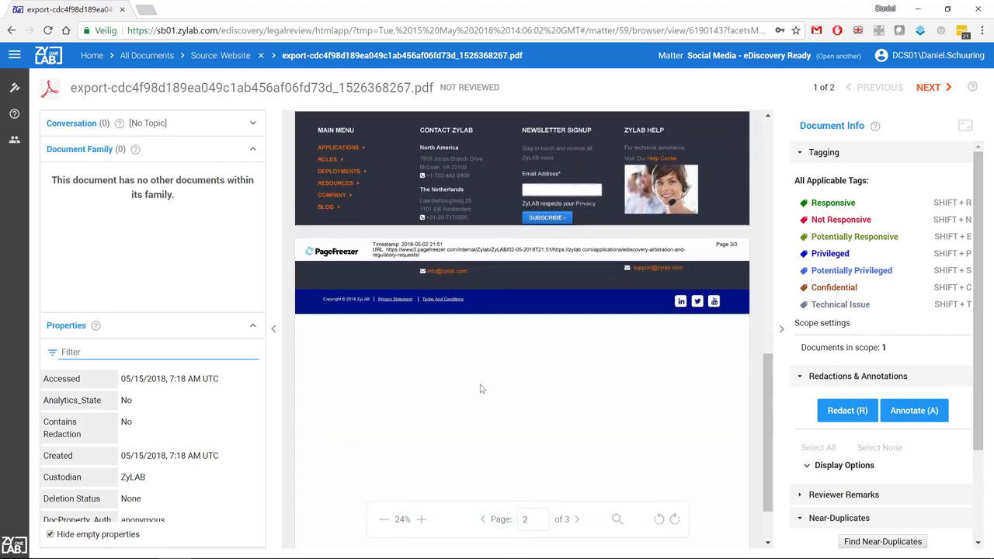
scroll(469, 382, up, 3)
scroll(470, 382, up, 10)
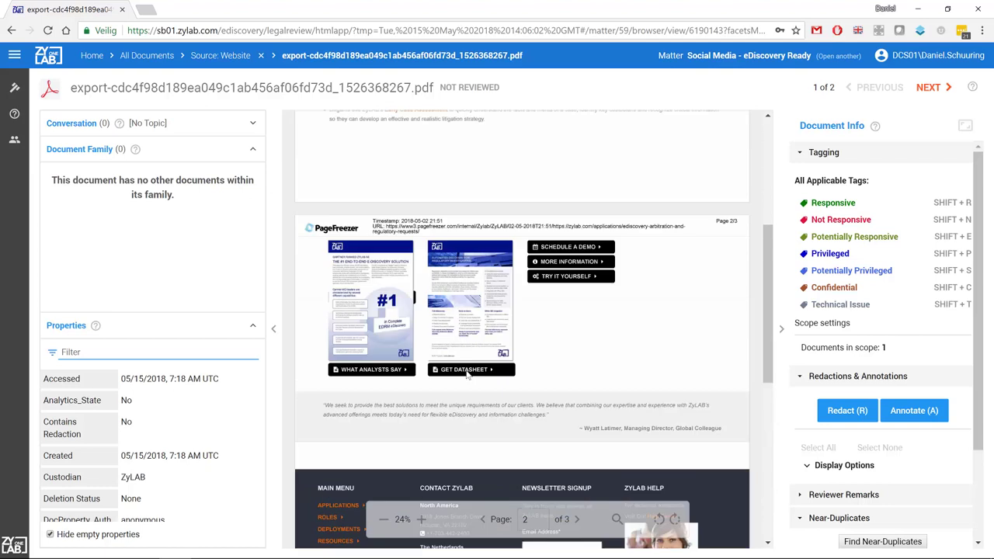
click(844, 203)
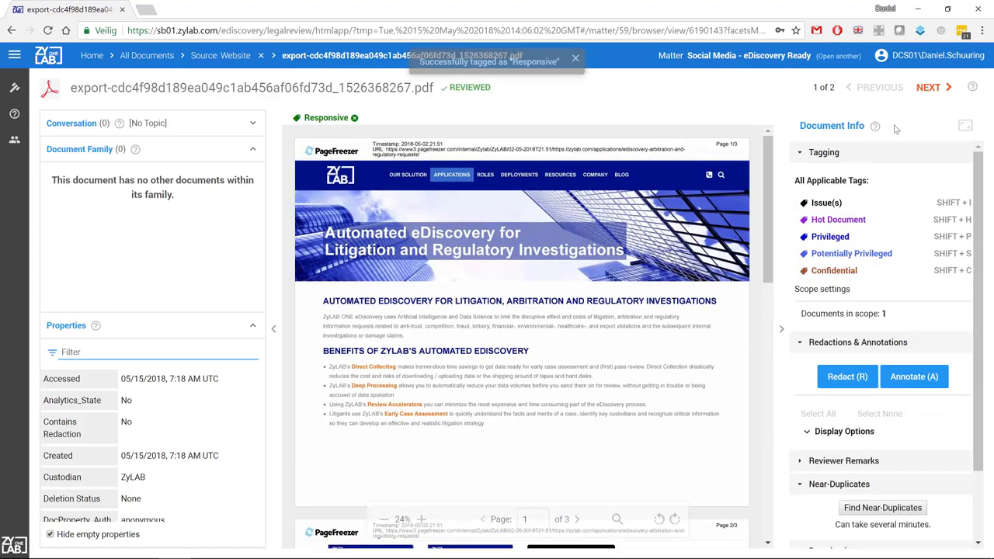
Step: Move to the second Website snapshot PDF and scroll through it
click(930, 90)
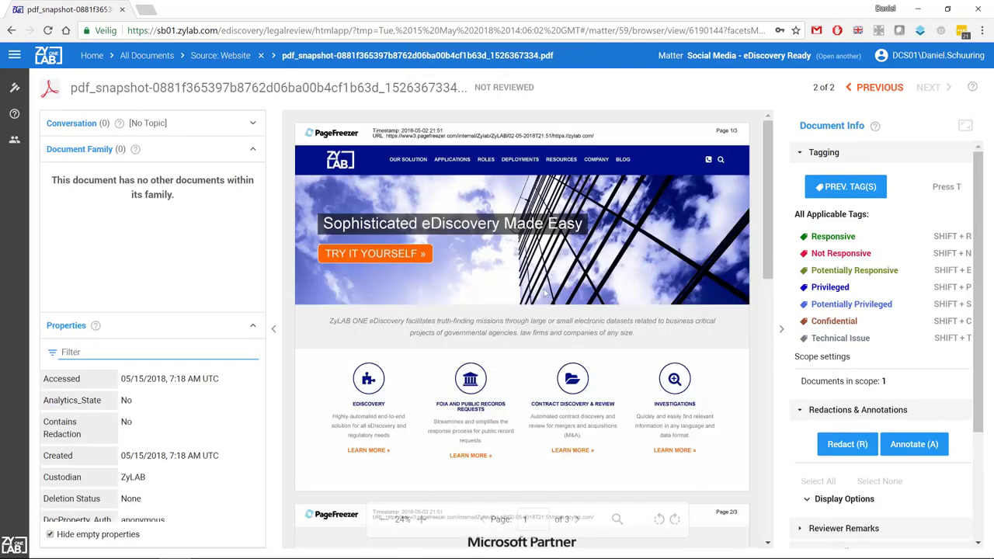
scroll(507, 277, down, 5)
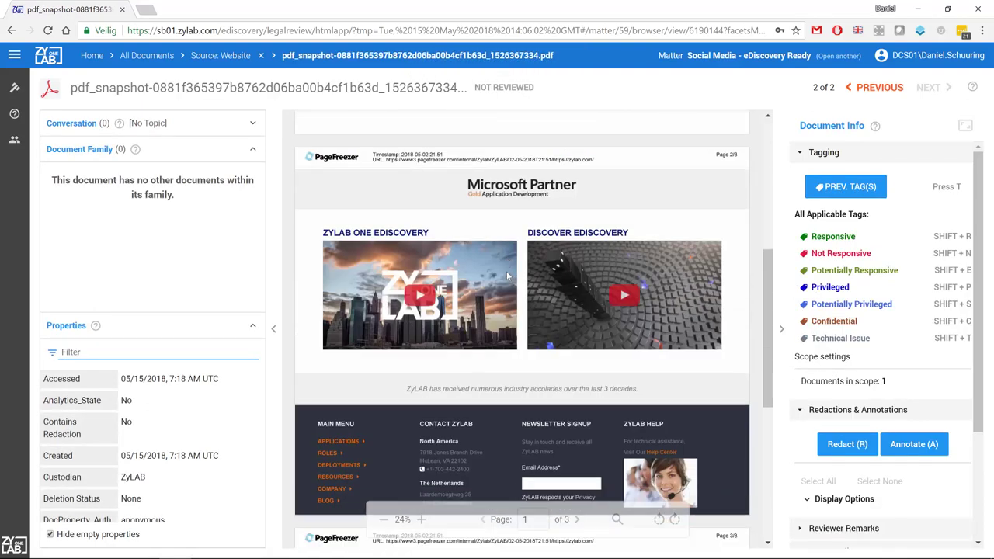
scroll(466, 330, down, 3)
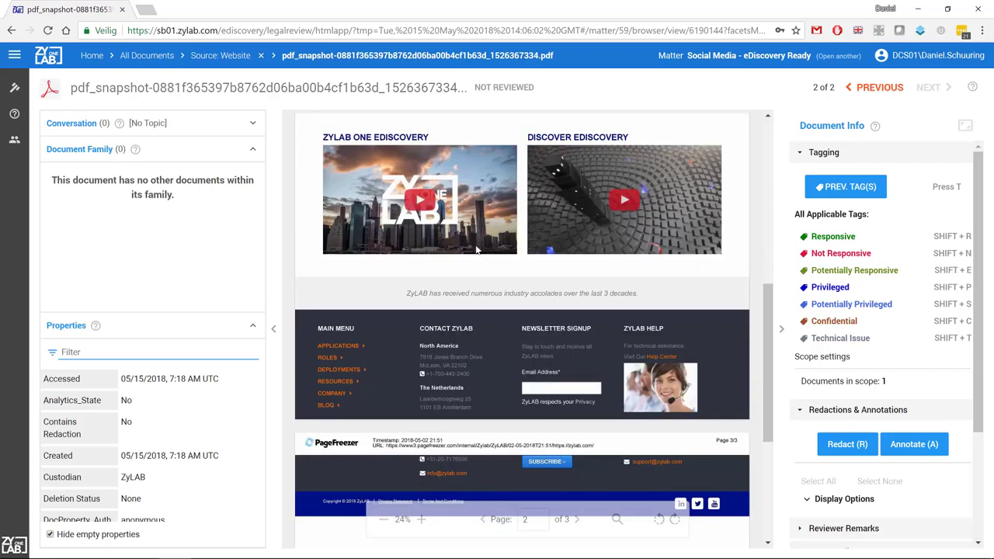